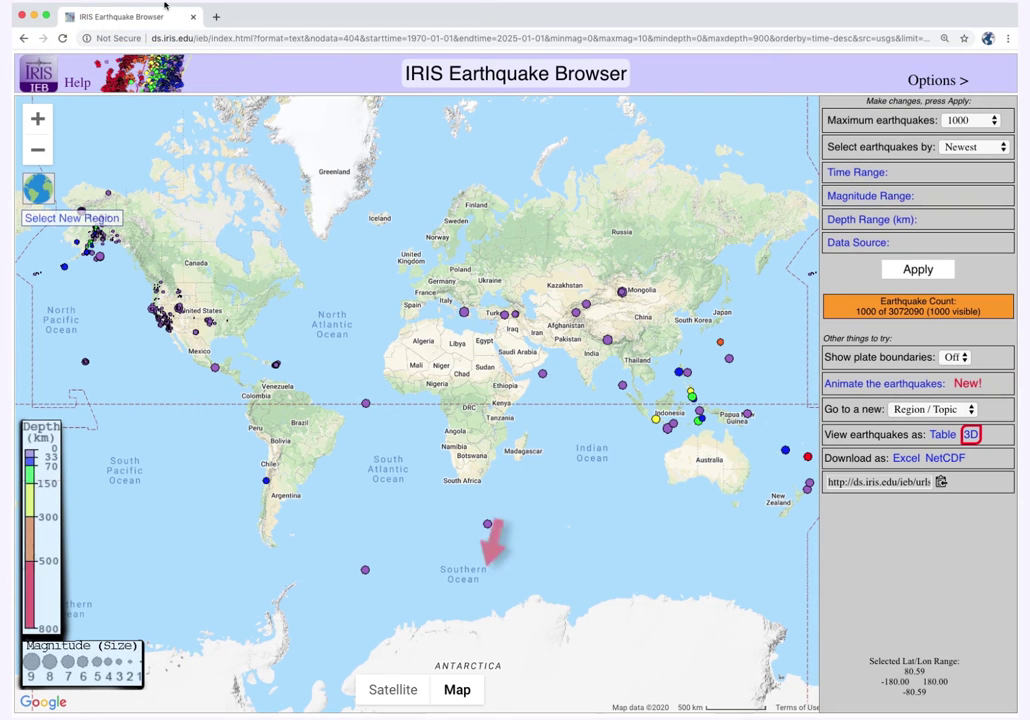
- Preview satellite imagery, then raise the maximum earthquakes to 5000 and apply it
left_click(392, 689)
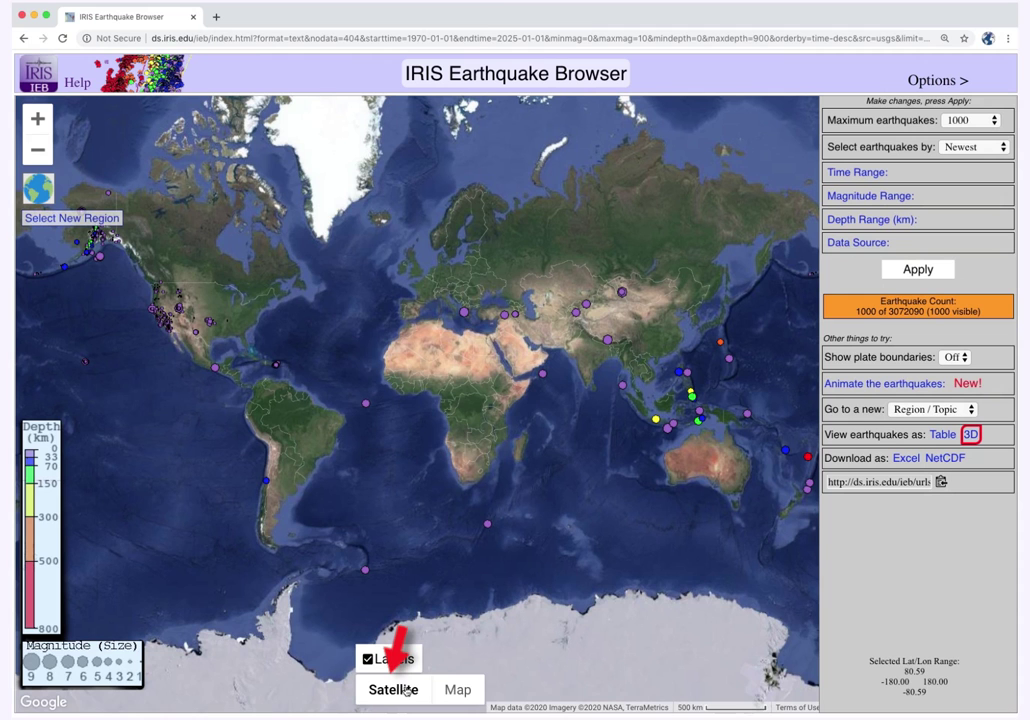
left_click(459, 690)
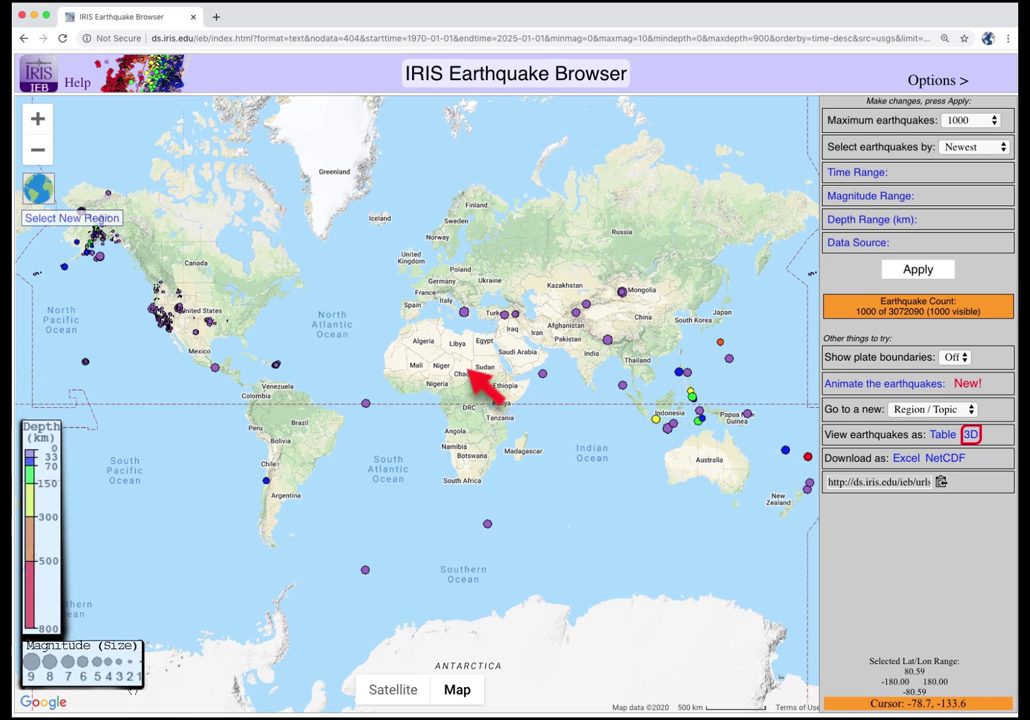
left_click(974, 122)
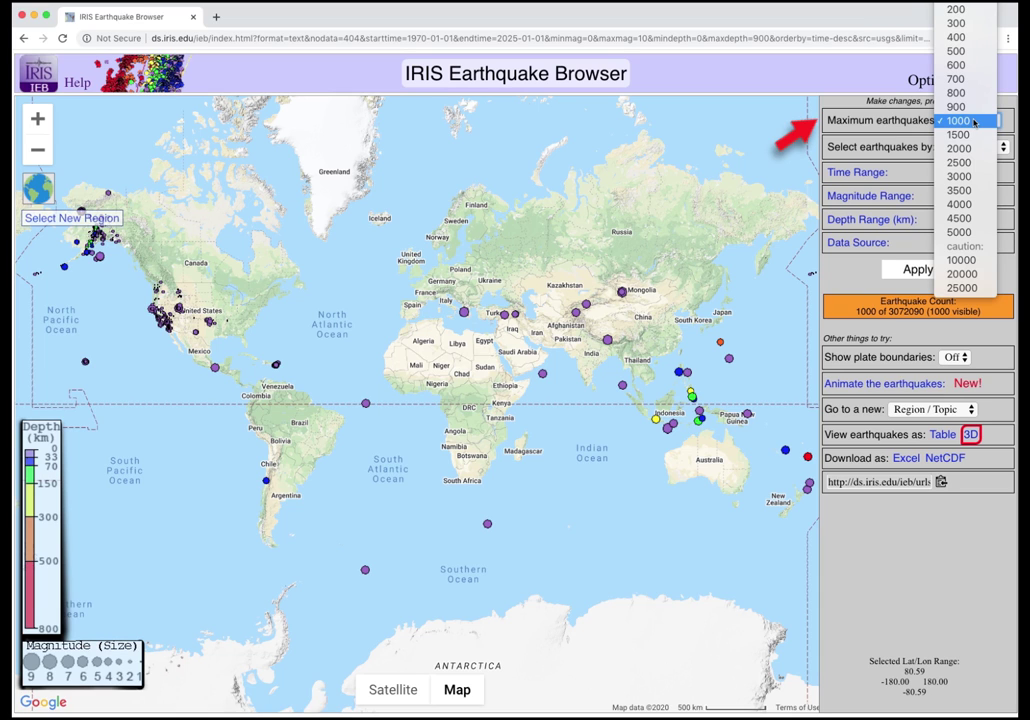
left_click(837, 318)
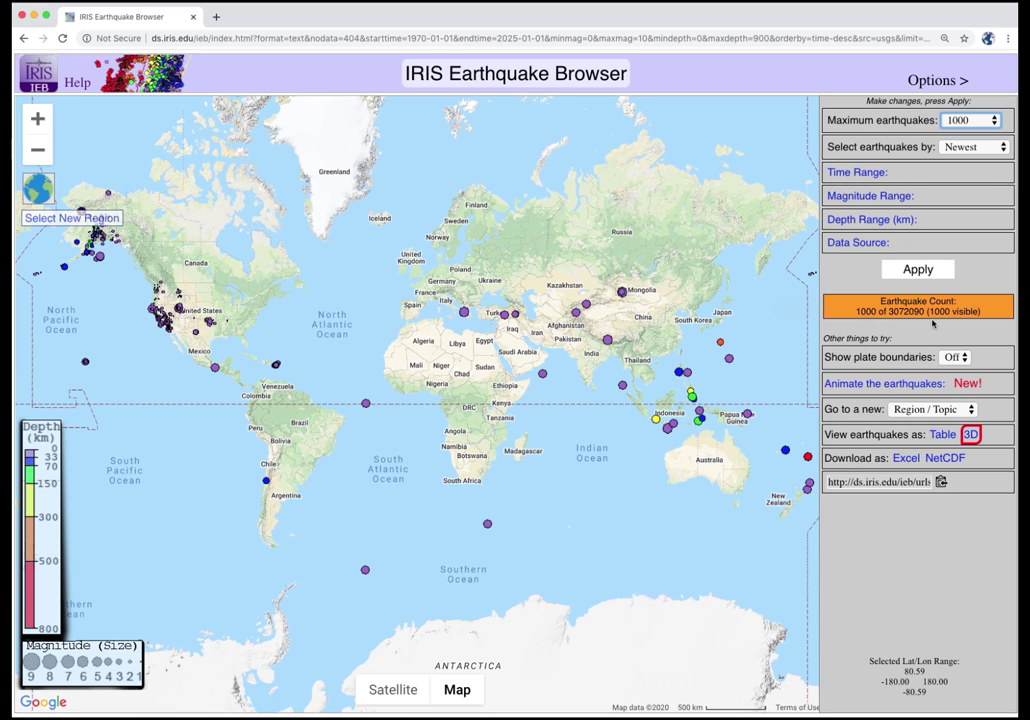
left_click(963, 122)
left_click(951, 234)
left_click(915, 296)
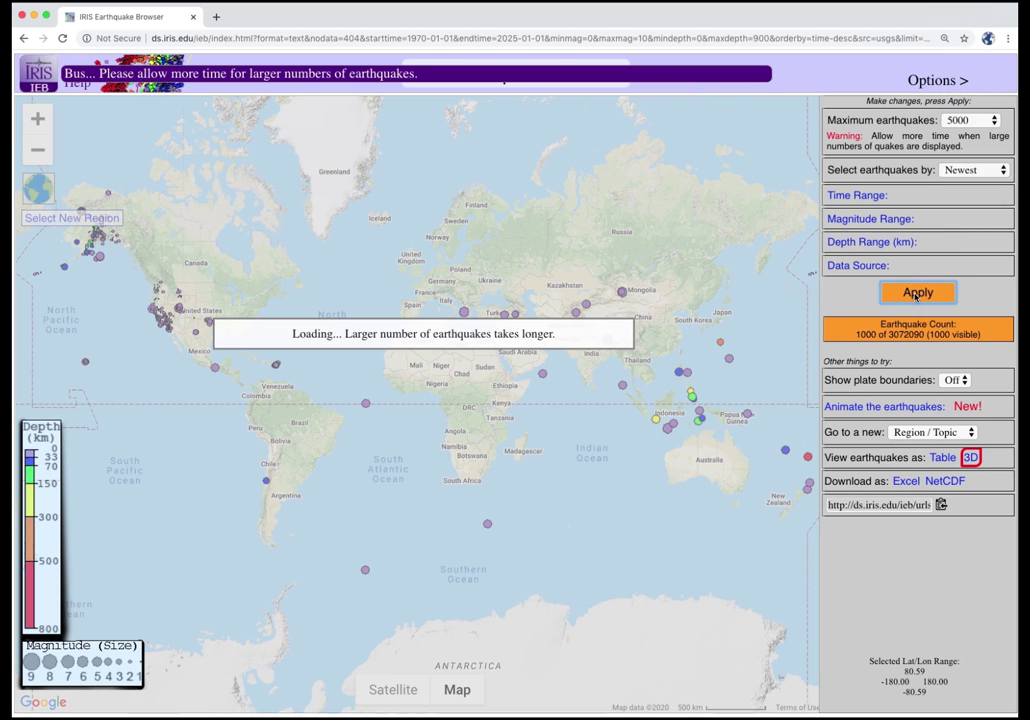
- Expand the Time Range, Magnitude Range, Depth Range and Data Source sections
left_click(865, 197)
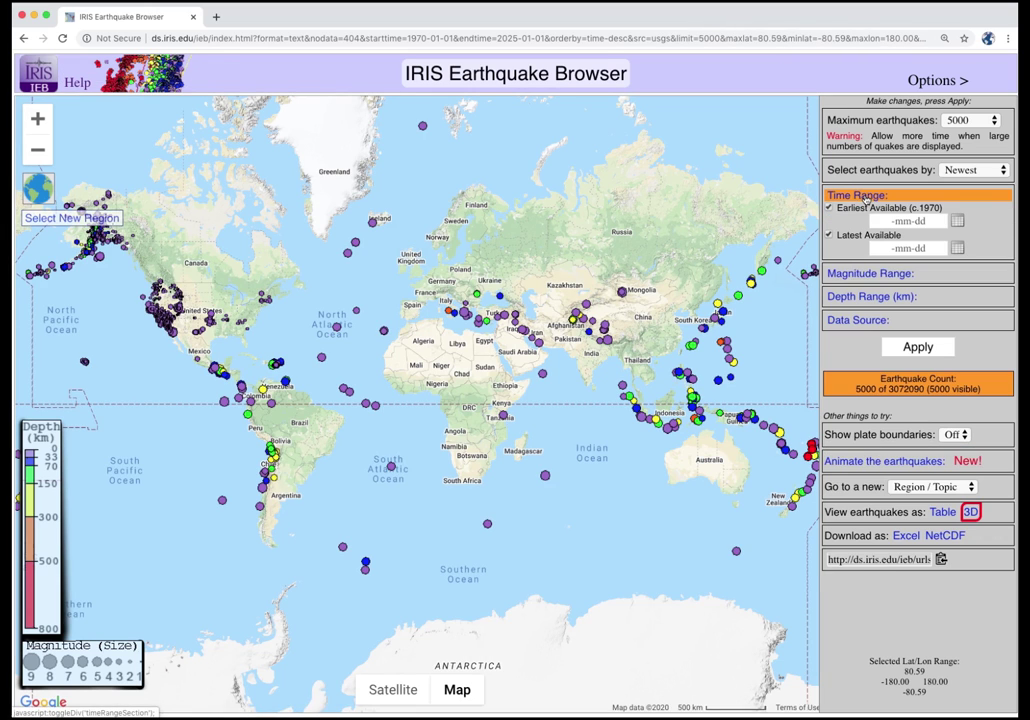
left_click(873, 276)
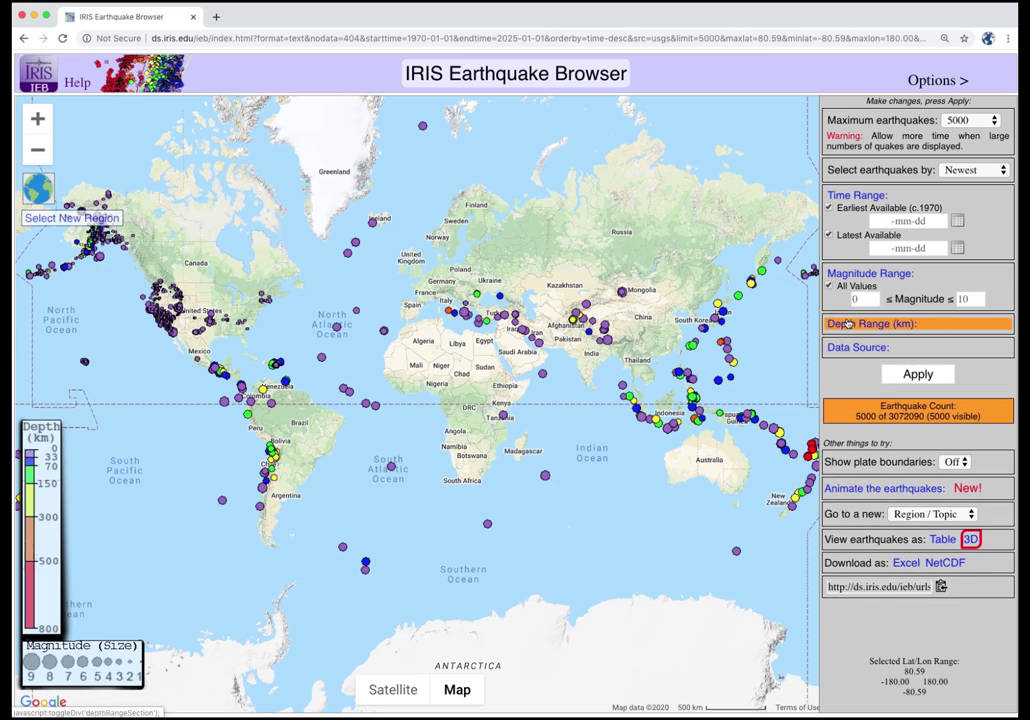
left_click(862, 323)
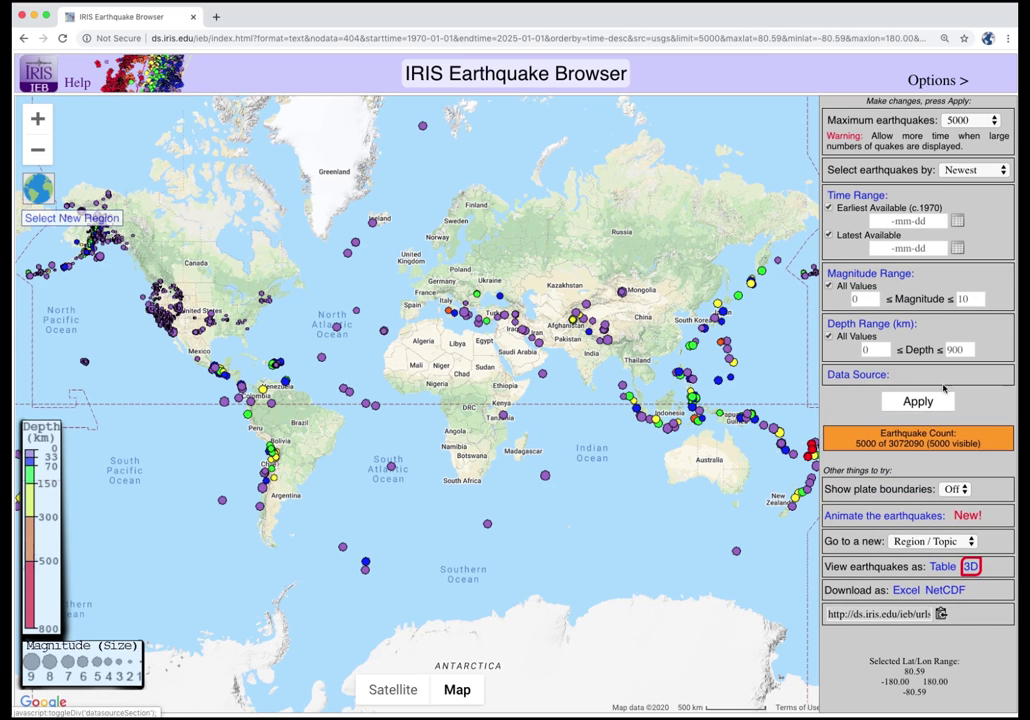
left_click(861, 376)
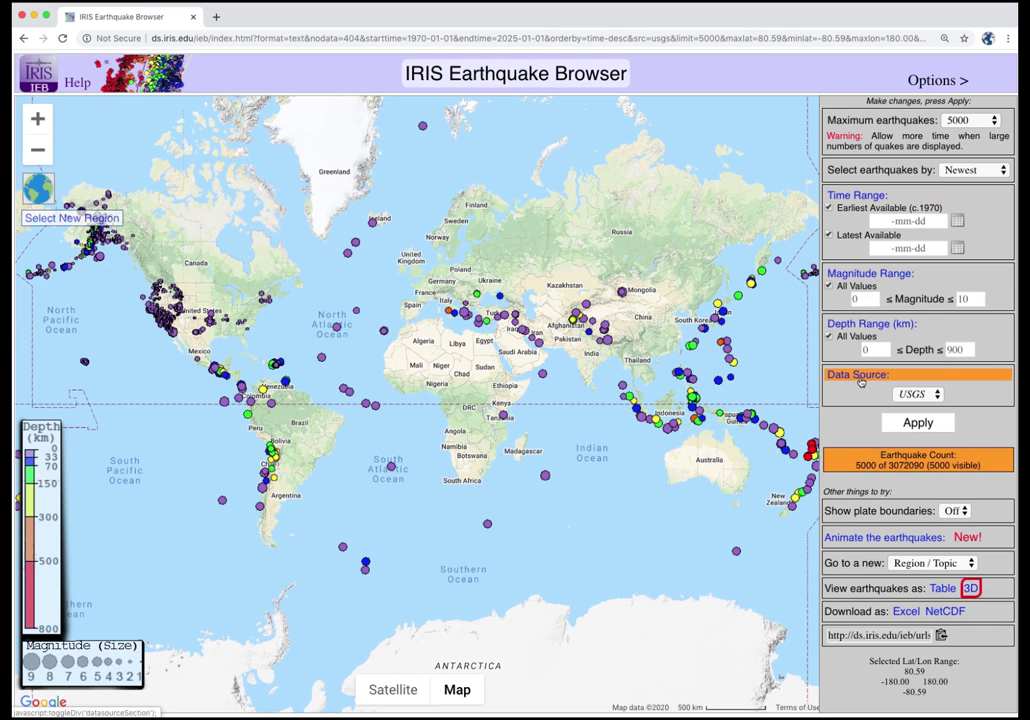
- Try MIXED as the data source, then set it back to USGS
mouse_move(916, 395)
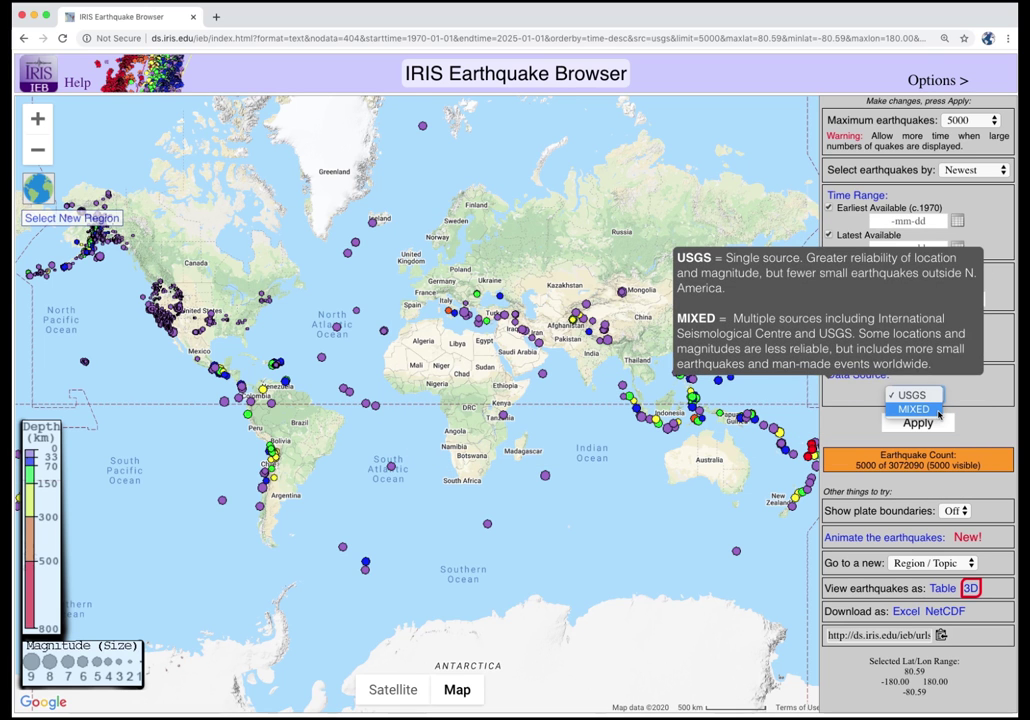
left_click(912, 409)
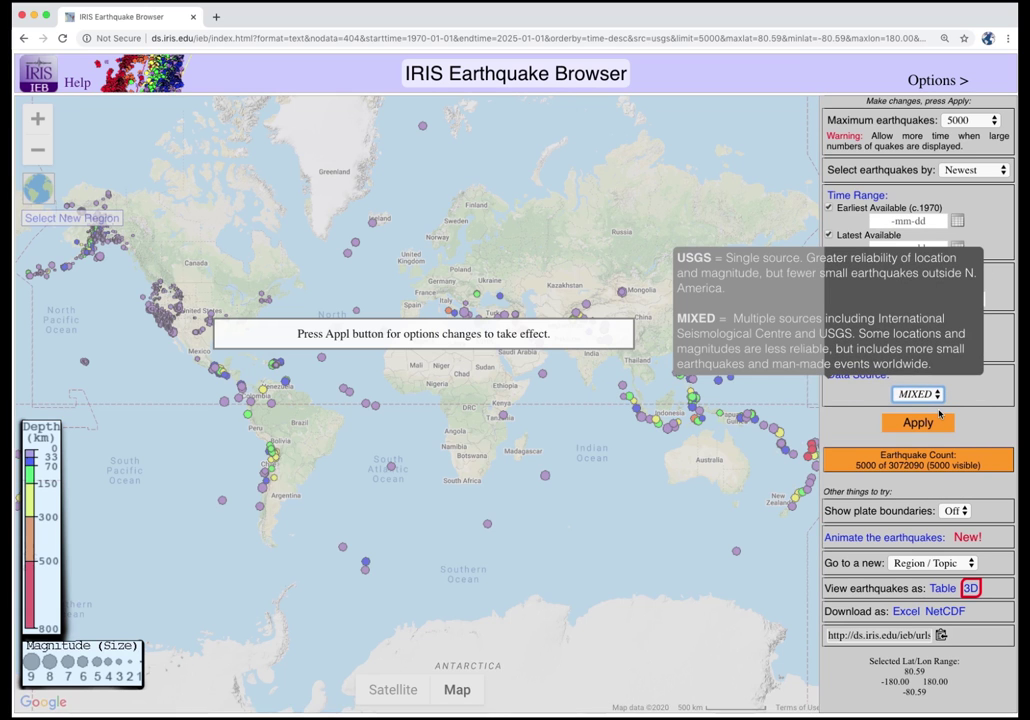
left_click(918, 394)
left_click(852, 381)
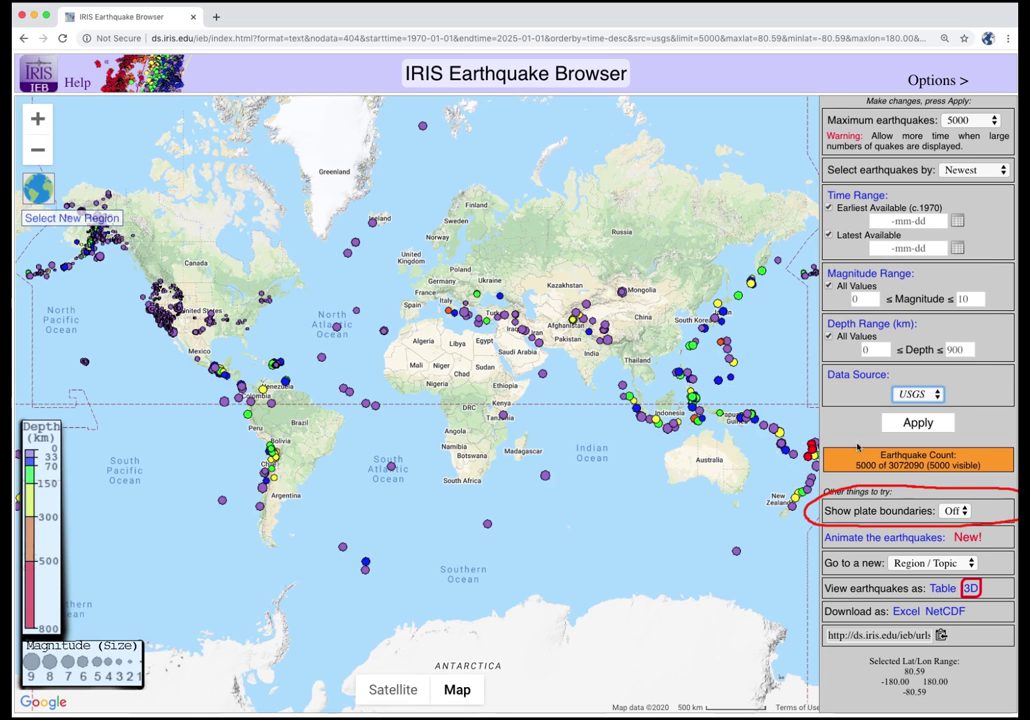
- Turn plate boundaries On and play the earthquake animation
left_click(952, 511)
left_click(952, 500)
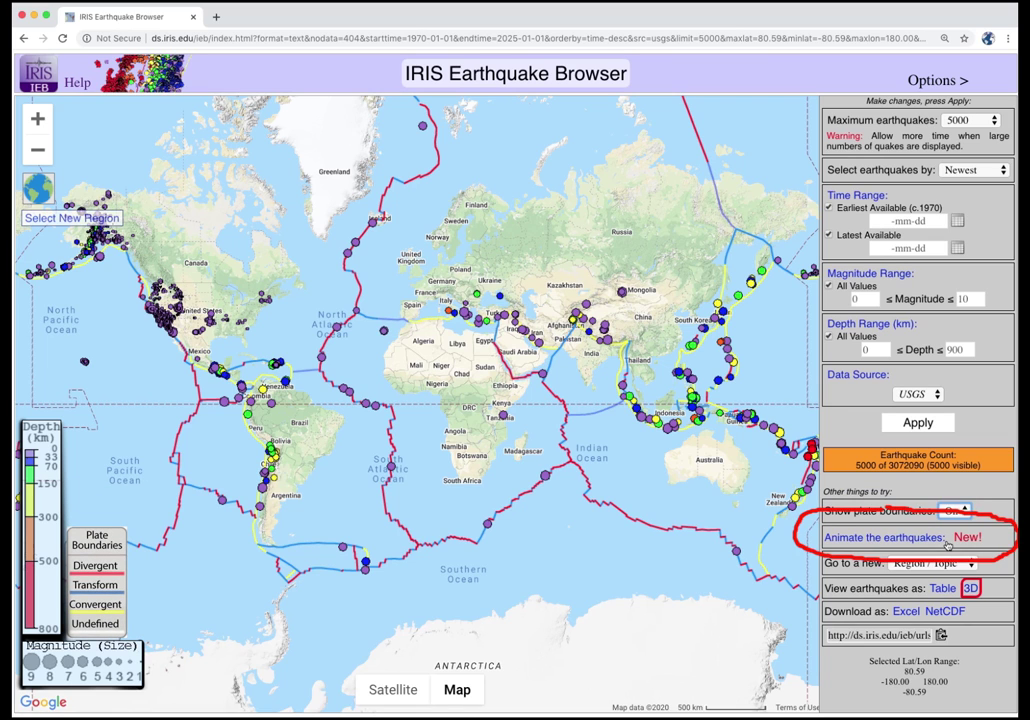
left_click(851, 537)
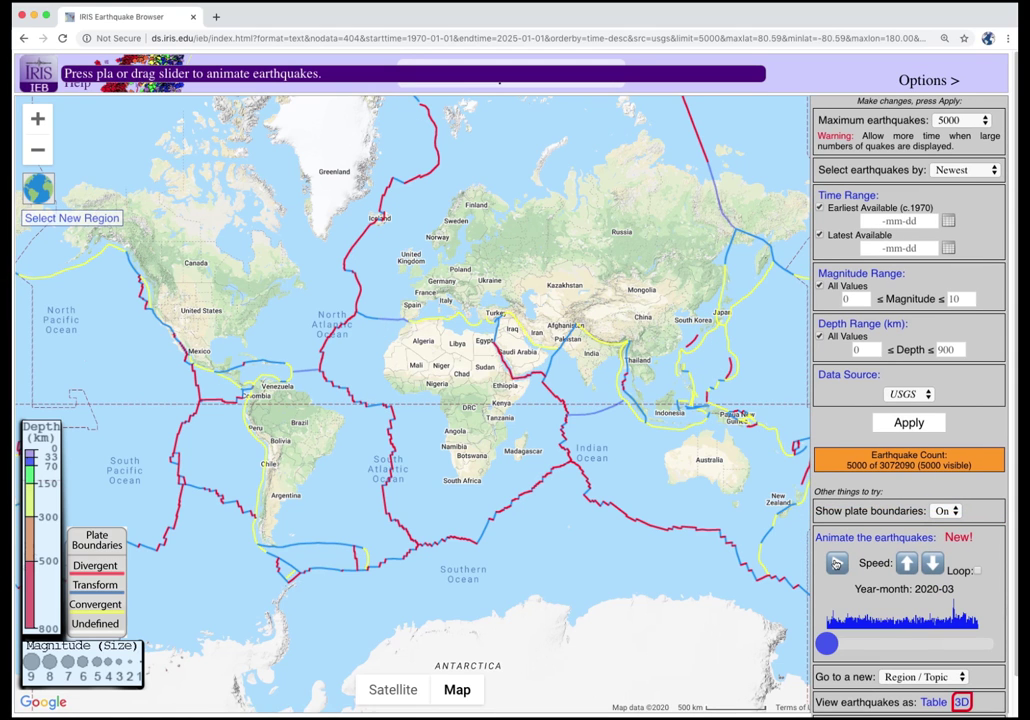
left_click(837, 564)
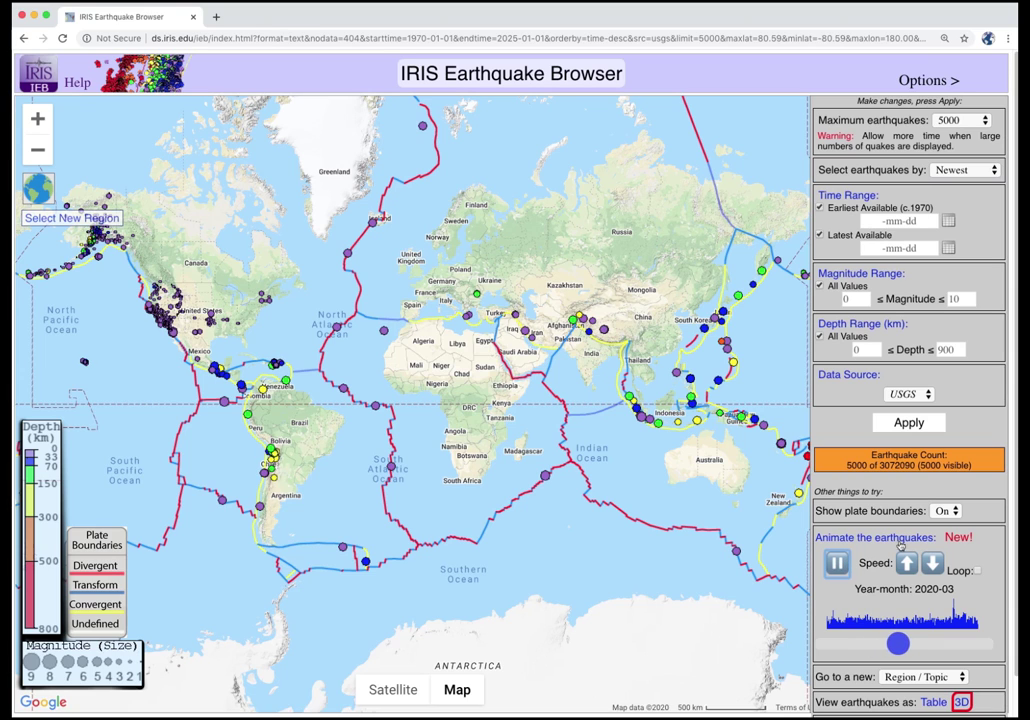
- Jump to Cascadia, then replace its region with a small box near Ridgecrest and zoom in
left_click(940, 678)
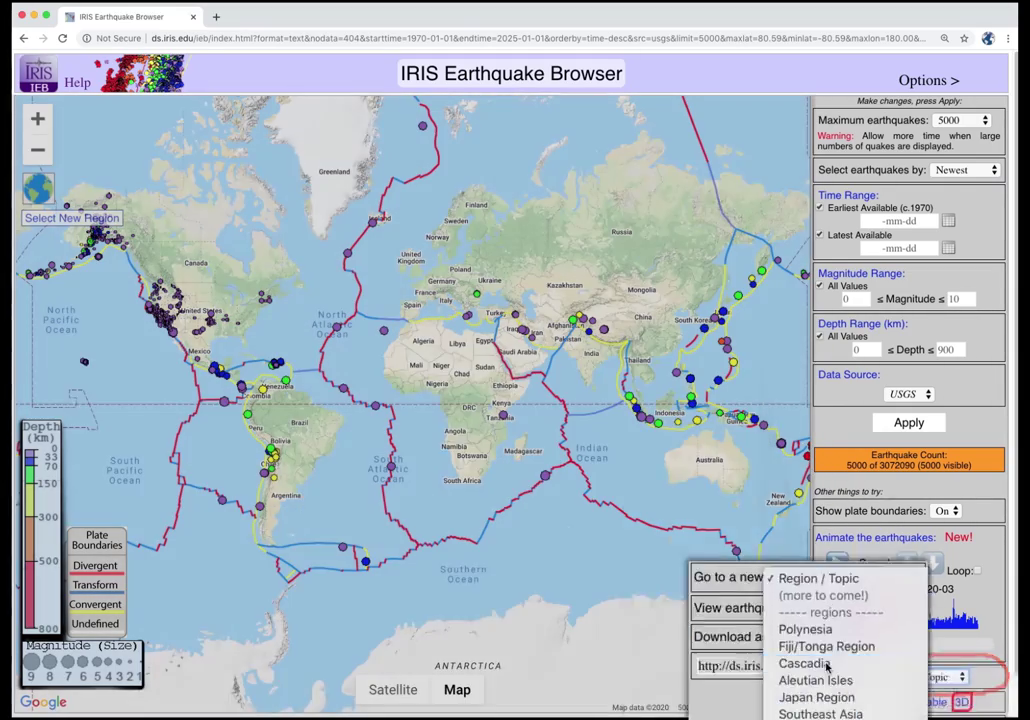
left_click(822, 663)
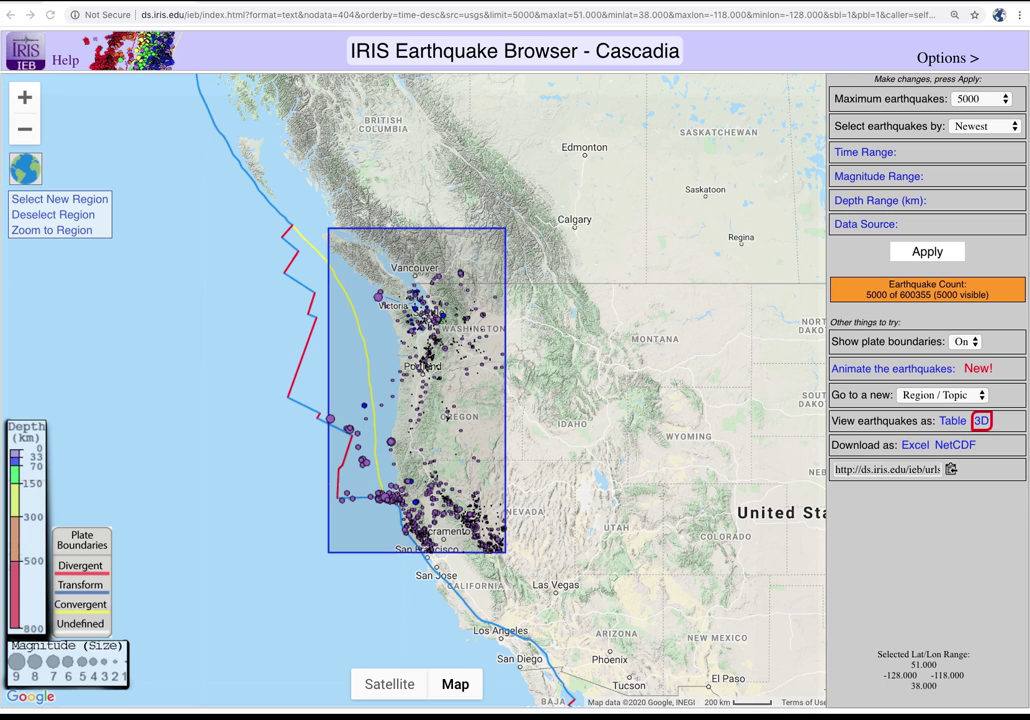
left_click(99, 216)
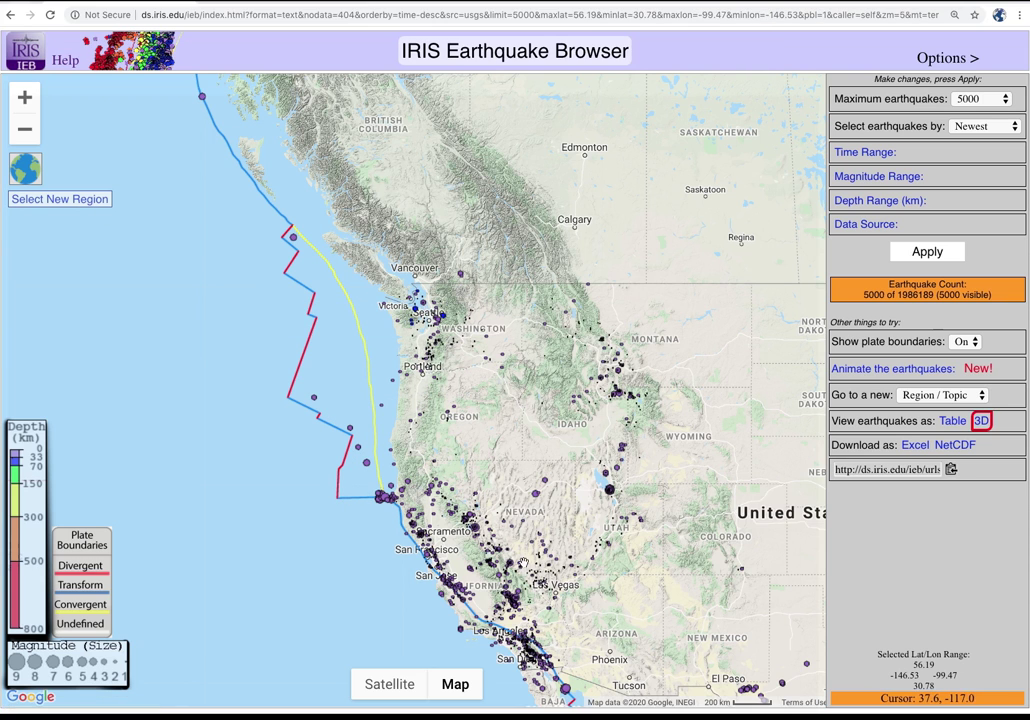
left_click(80, 198)
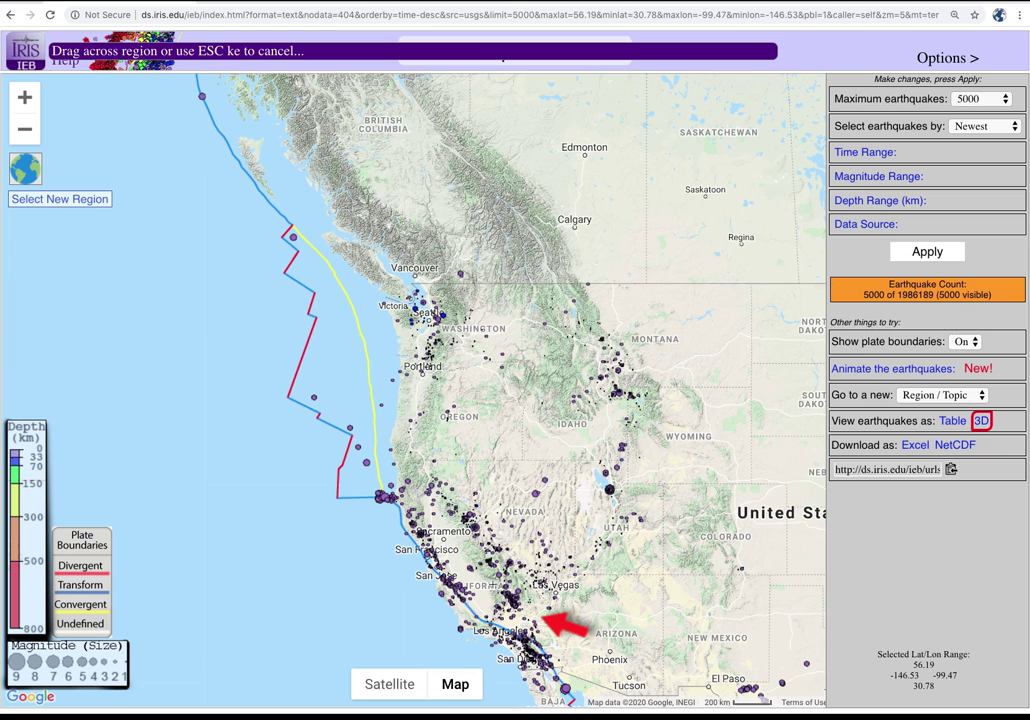
left_click_drag(490, 583, 524, 606)
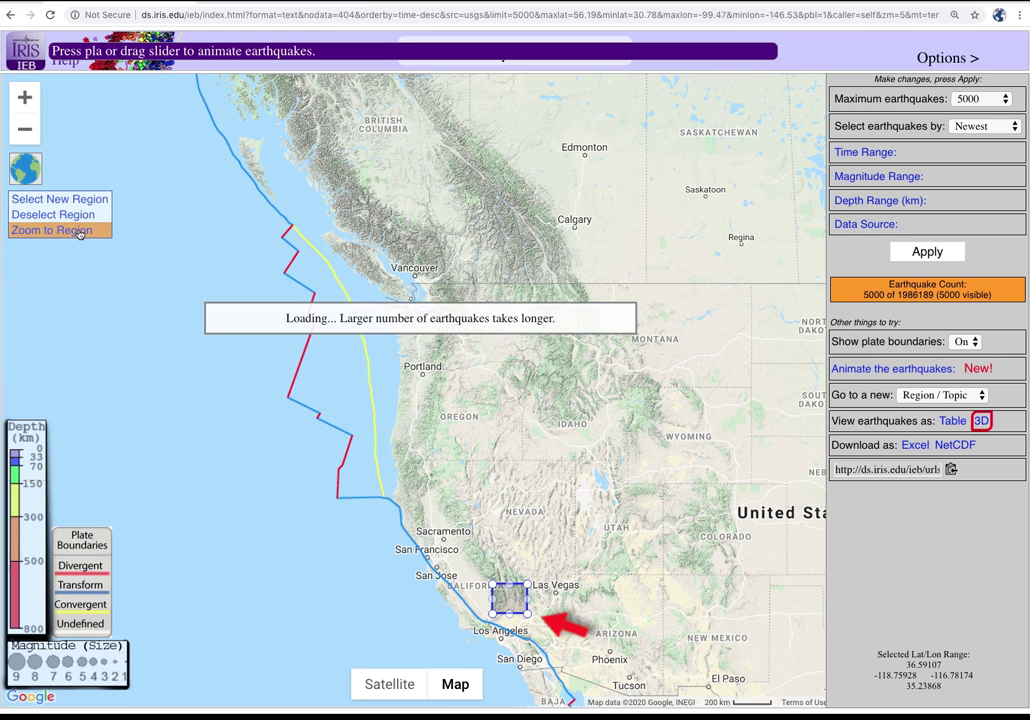
left_click(80, 231)
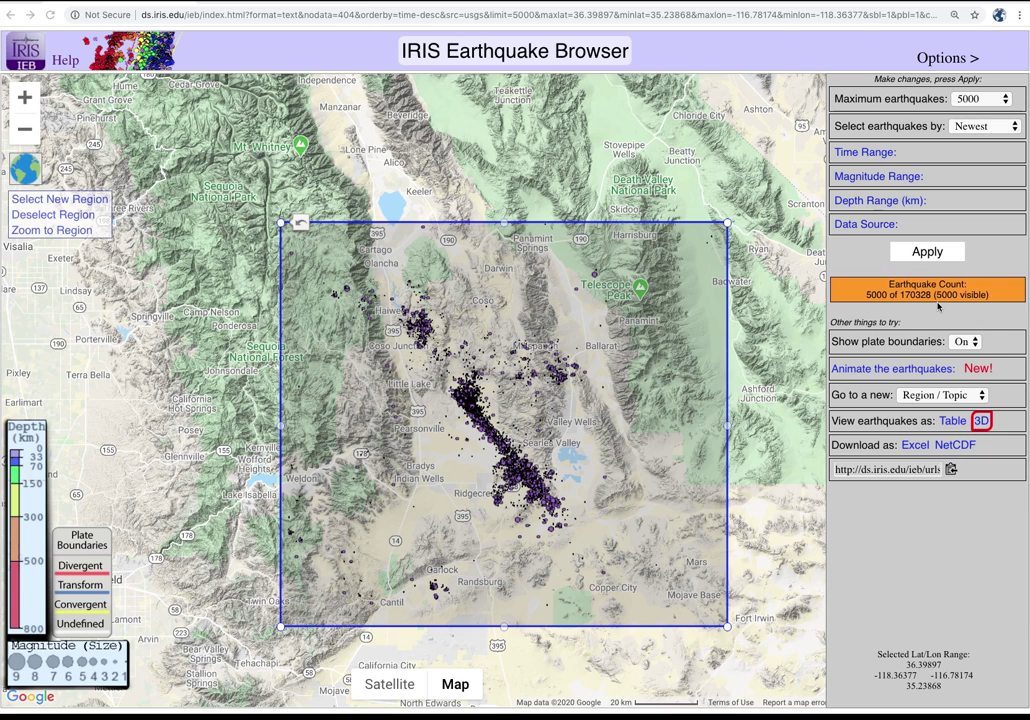
- Set the minimum magnitude to 3 and apply the magnitude 3–10 filter
left_click(868, 177)
double_click(868, 201)
type("3")
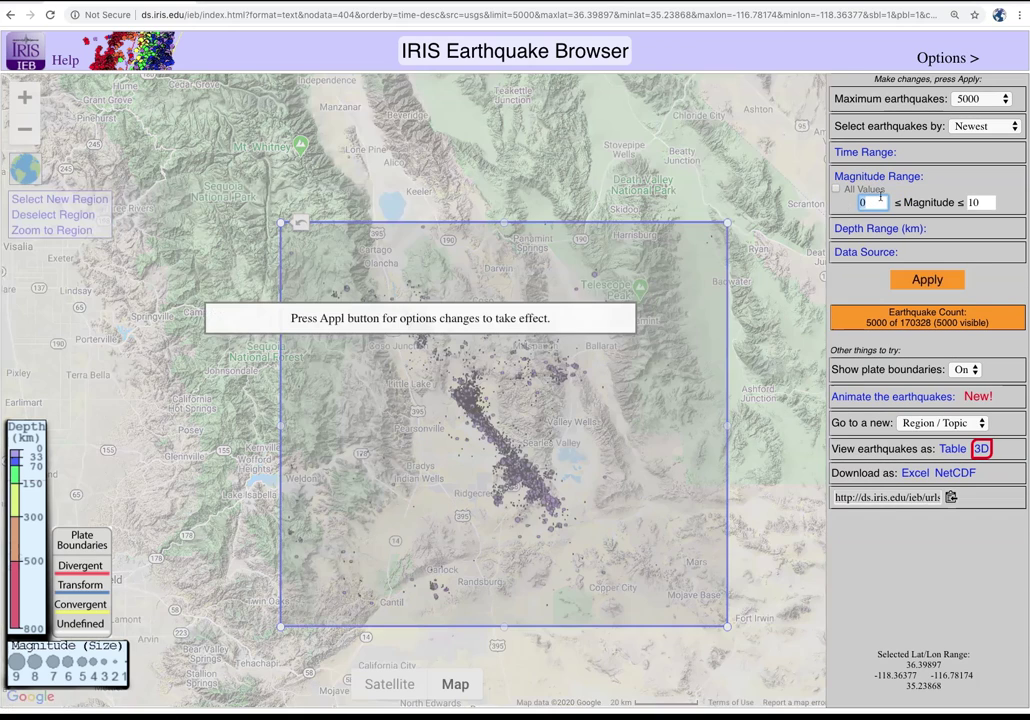
left_click(920, 280)
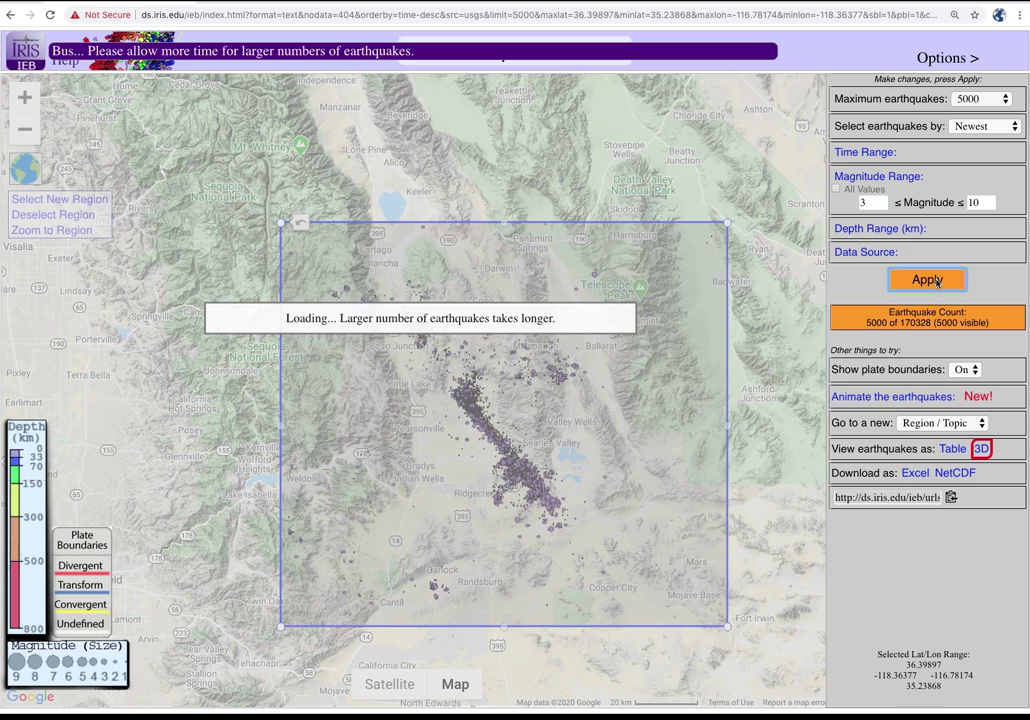
- Set the earliest date of the time range to 2019-07-01
left_click(876, 151)
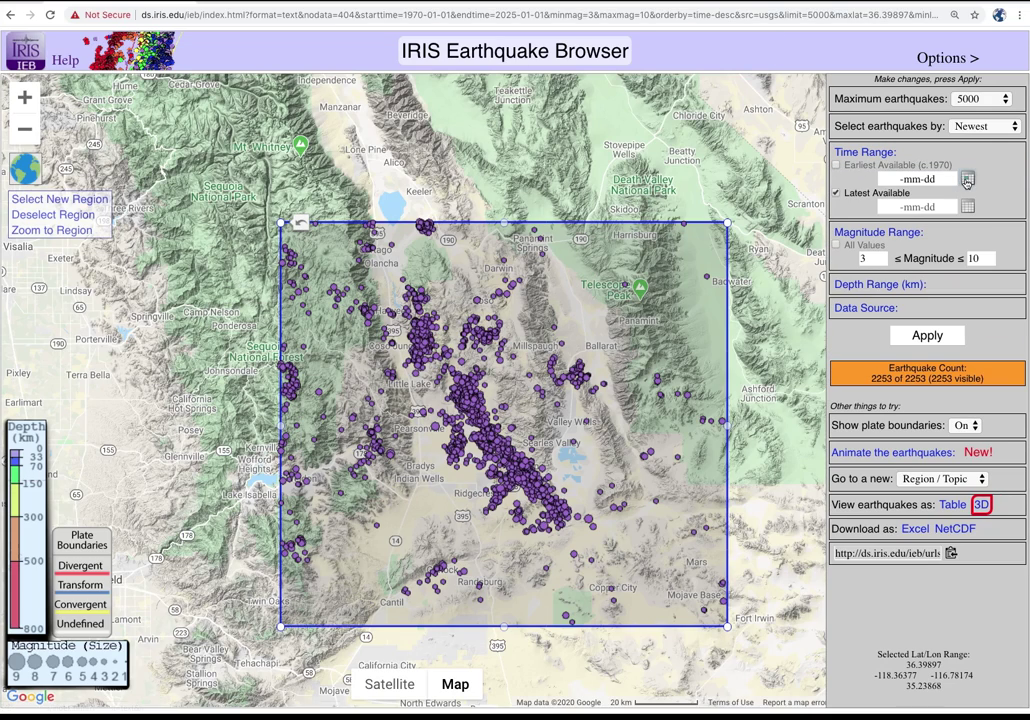
left_click(944, 180)
left_click(848, 226)
left_click(848, 226)
left_click(848, 226)
left_click(848, 226)
left_click(848, 226)
left_click(848, 226)
left_click(848, 226)
left_click(848, 226)
left_click(815, 263)
- Replace Latest Available with an end date of 2019-07-13 and apply
left_click(837, 194)
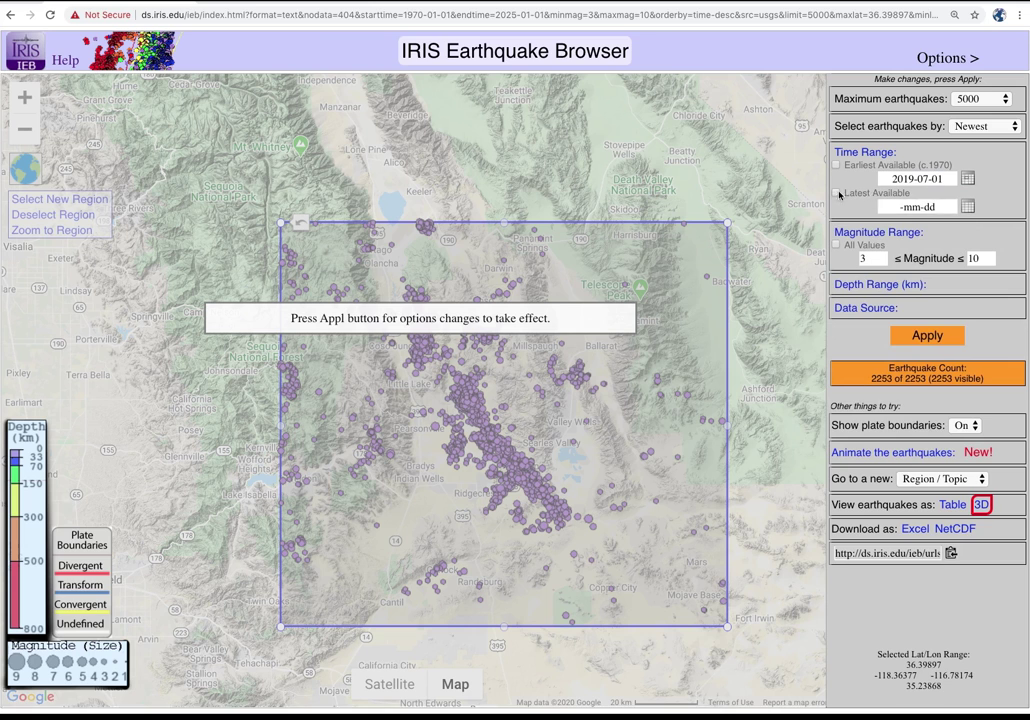
left_click(966, 206)
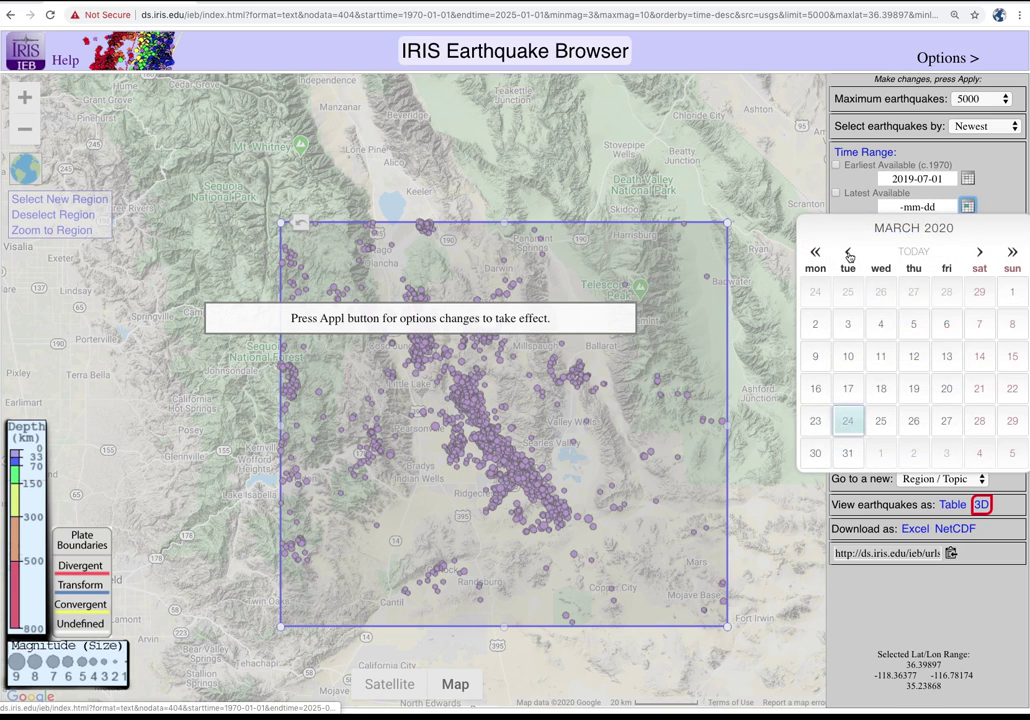
left_click(848, 252)
left_click(848, 252)
left_click(848, 252)
left_click(848, 252)
left_click(848, 252)
left_click(848, 252)
left_click(848, 252)
left_click(848, 252)
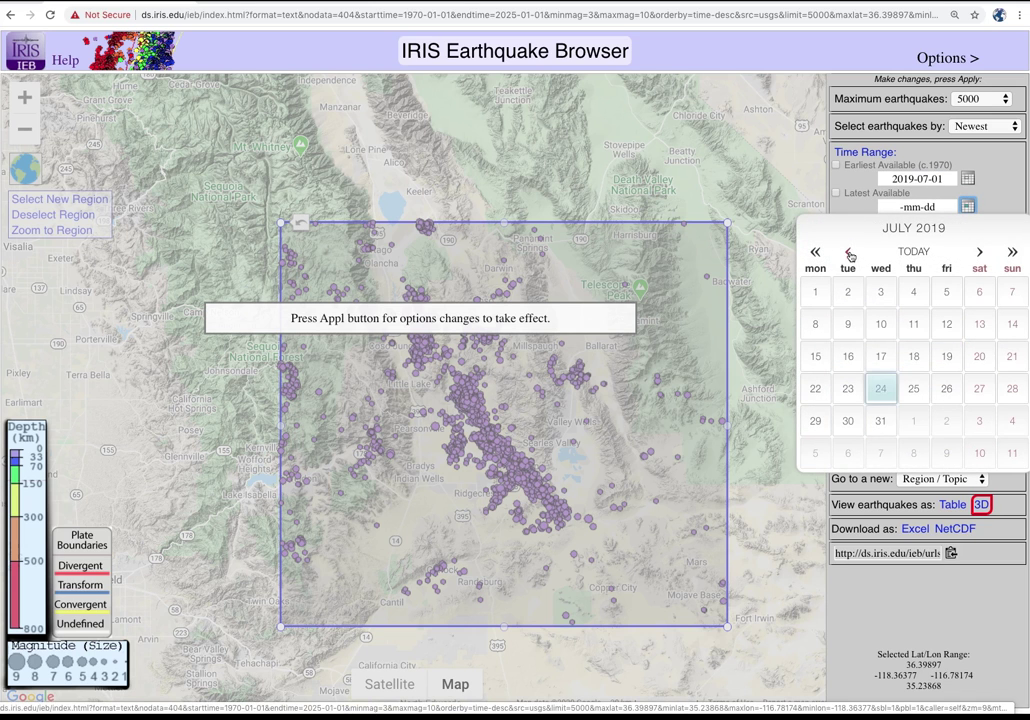
left_click(979, 324)
left_click(927, 335)
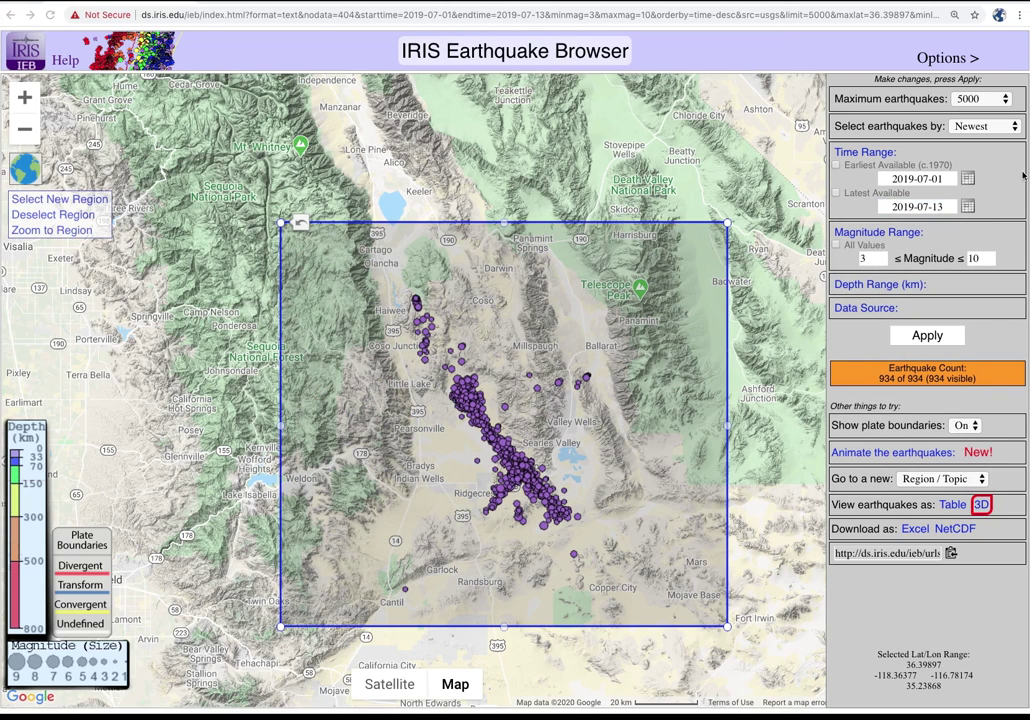
- Raise the minimum magnitude to 4 and apply it
double_click(861, 258)
type("4")
left_click(913, 338)
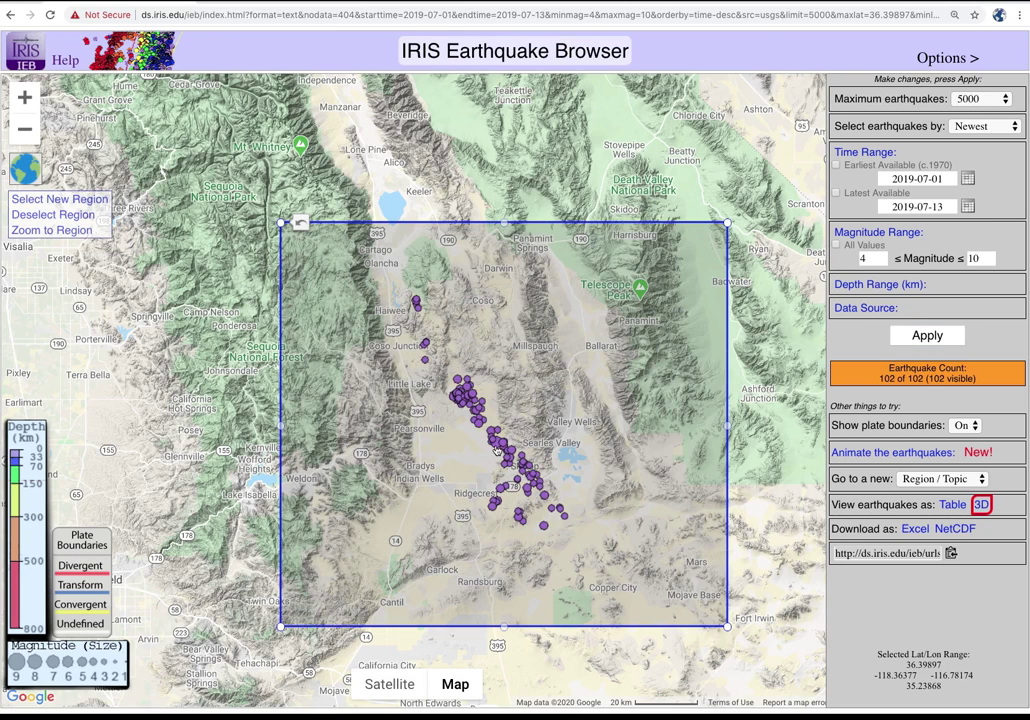
- List the resulting 102 earthquakes in a sortable table
left_click(500, 455)
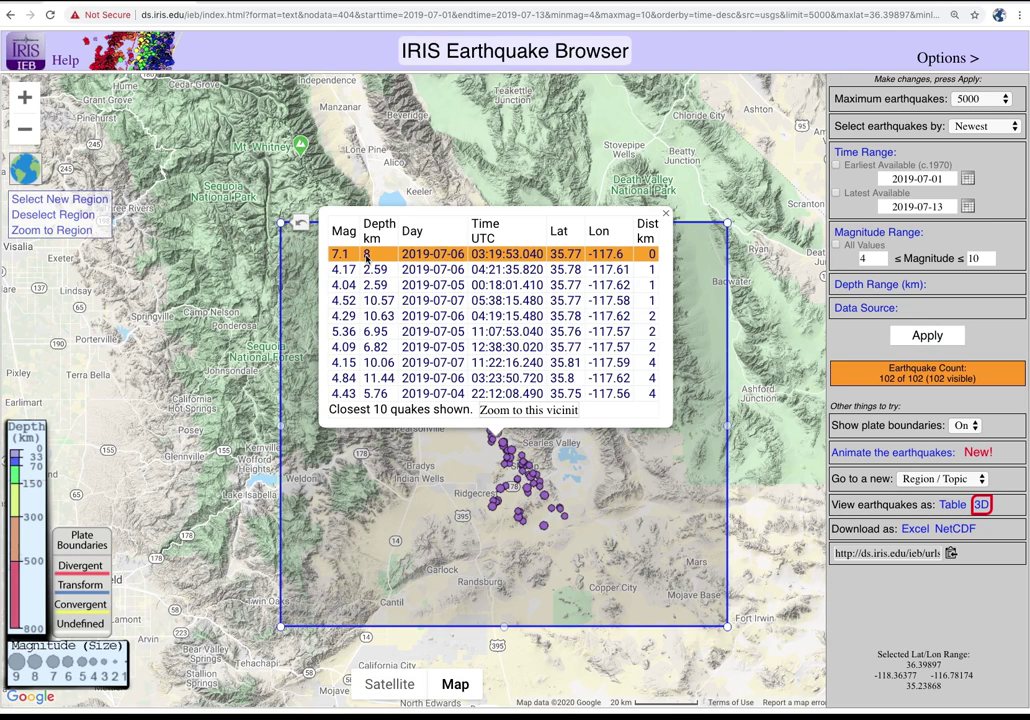
mouse_move(367, 259)
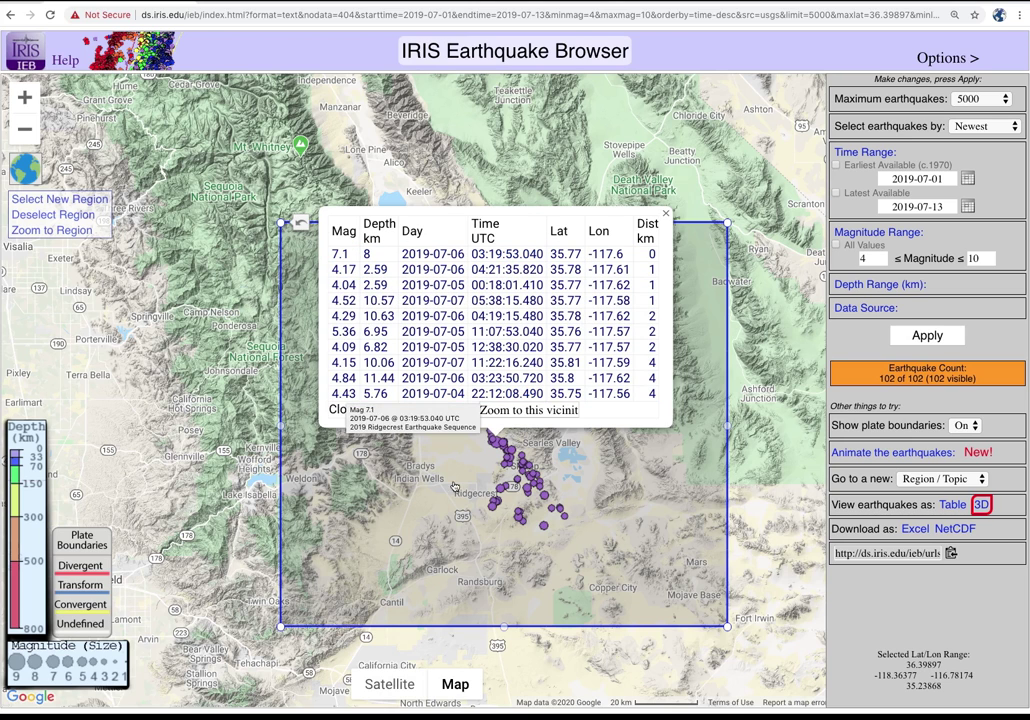
left_click(952, 505)
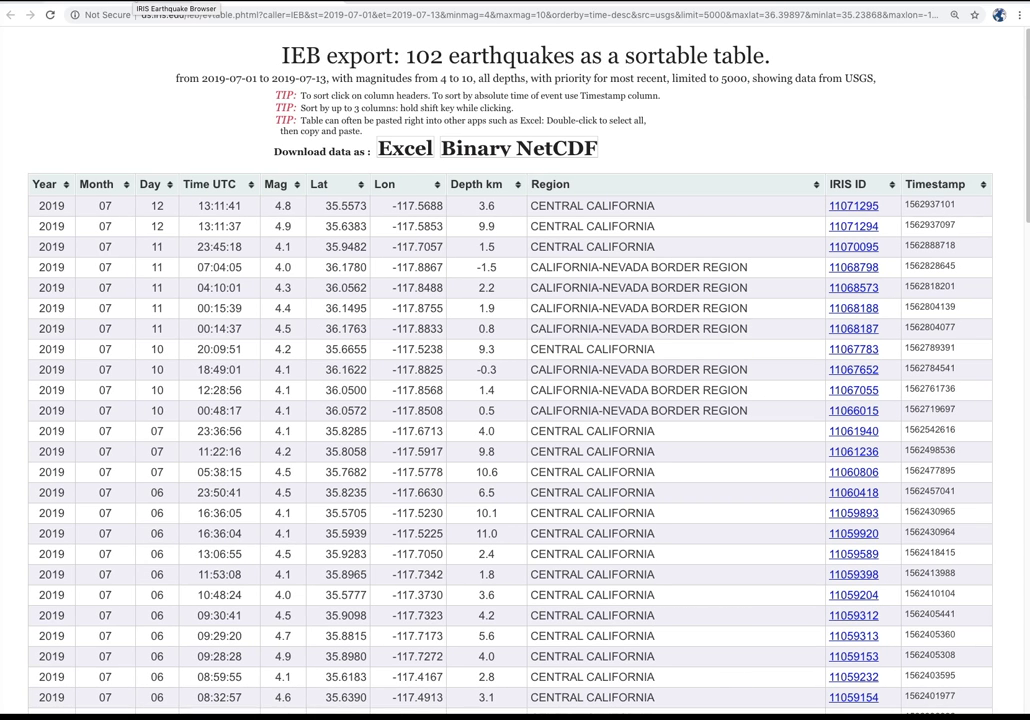
- Go back from the earthquake table to the map
key("alt+Left")
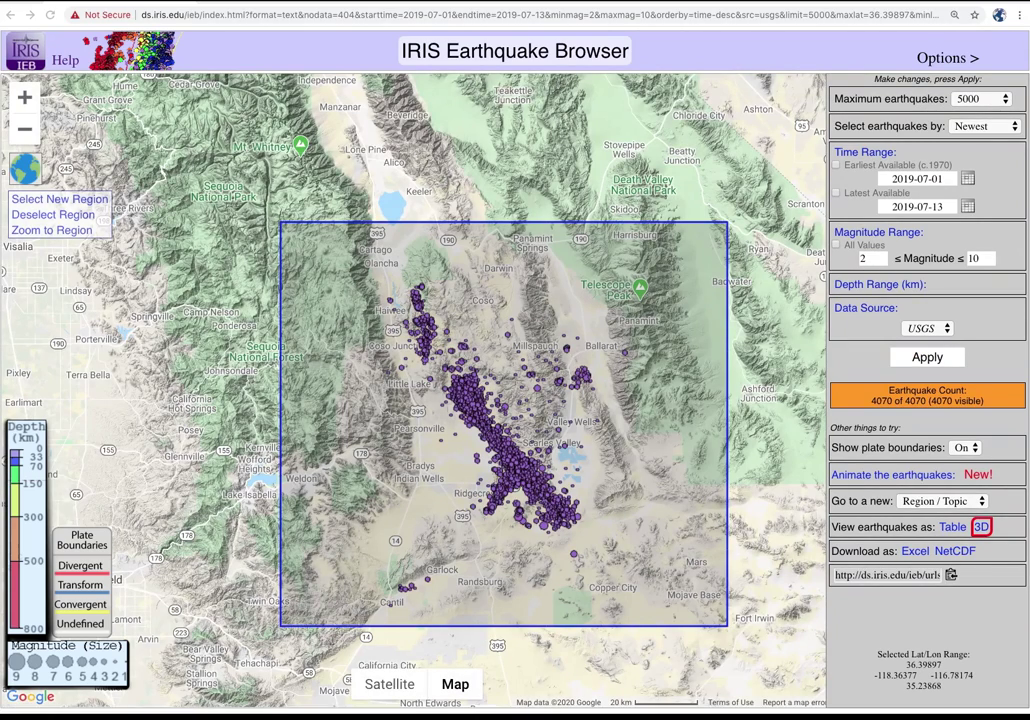
- Play the July 2019 animation, then extend the end date to Latest Available and apply
left_click(874, 477)
left_click(855, 501)
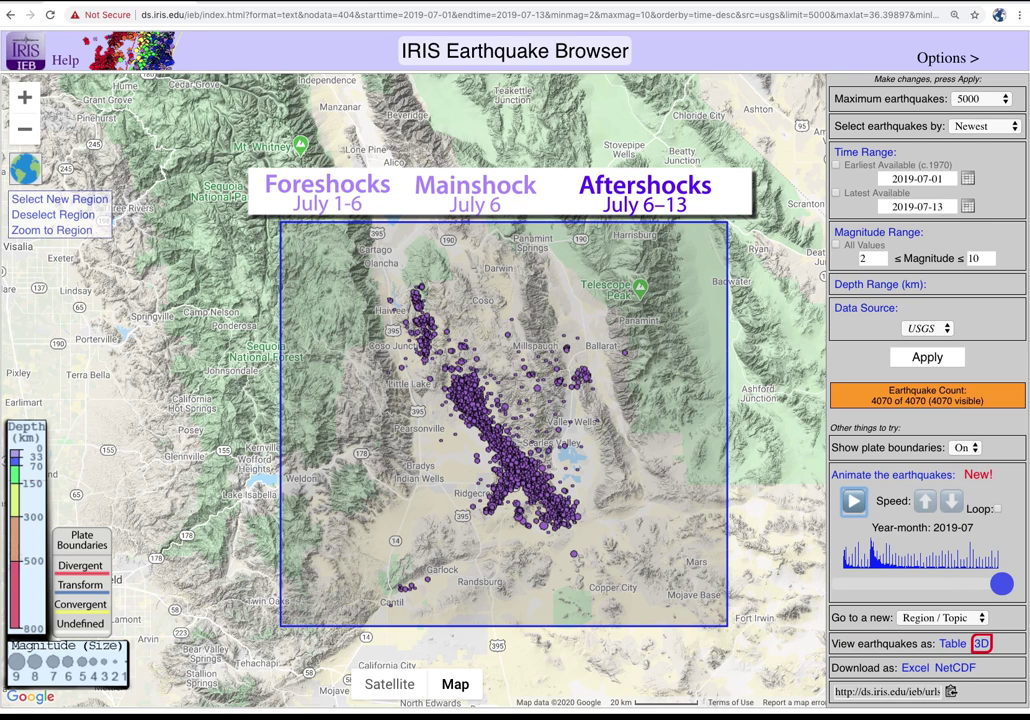
left_click(836, 193)
left_click(927, 357)
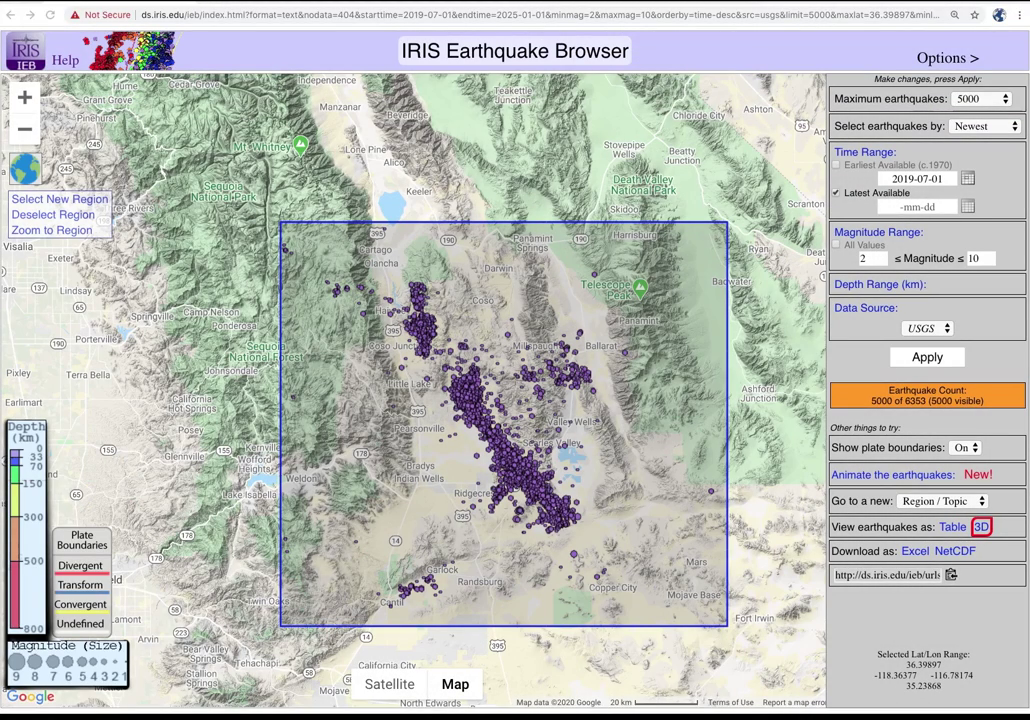
- Jump to Western South America, box southern Peru–Bolivia, zoom in and open it in 3D
left_click(940, 501)
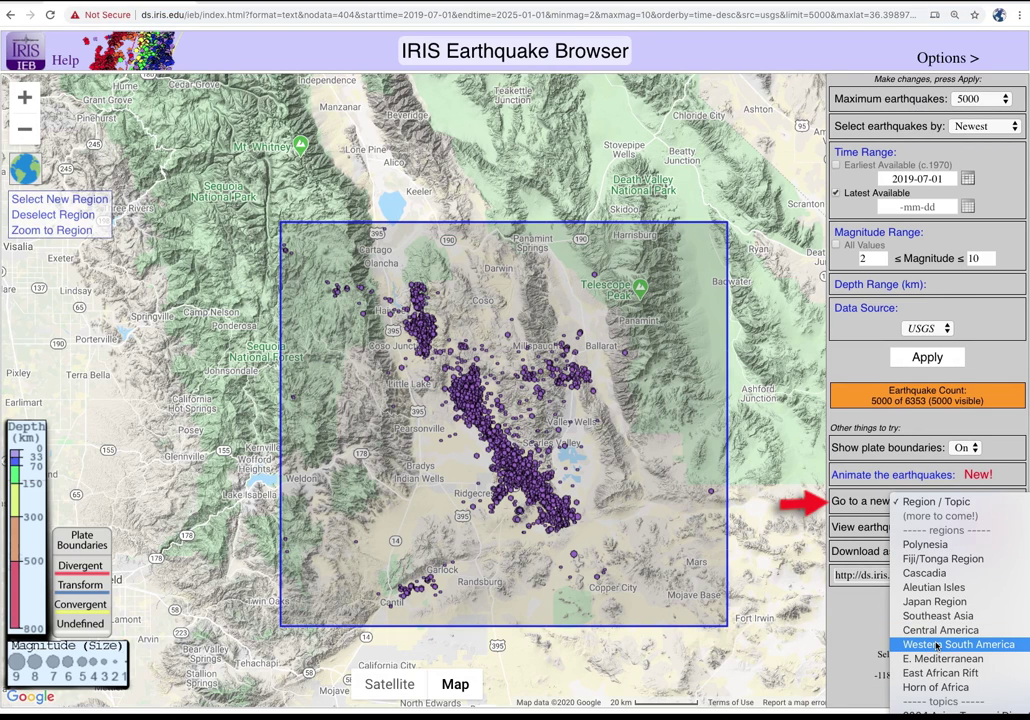
left_click(936, 645)
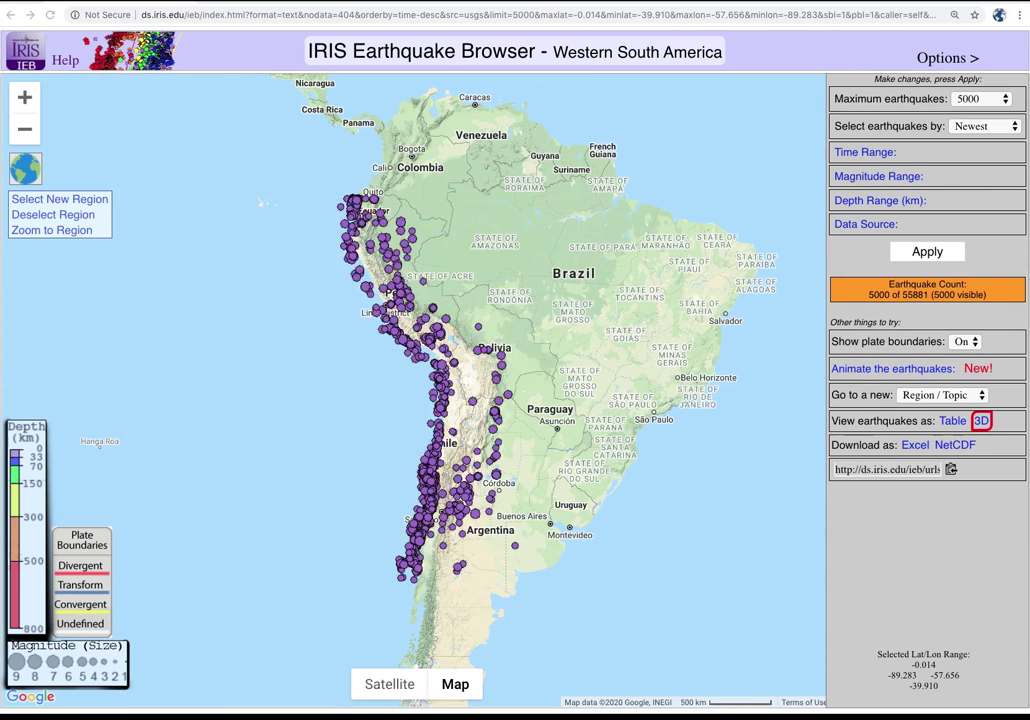
left_click(44, 206)
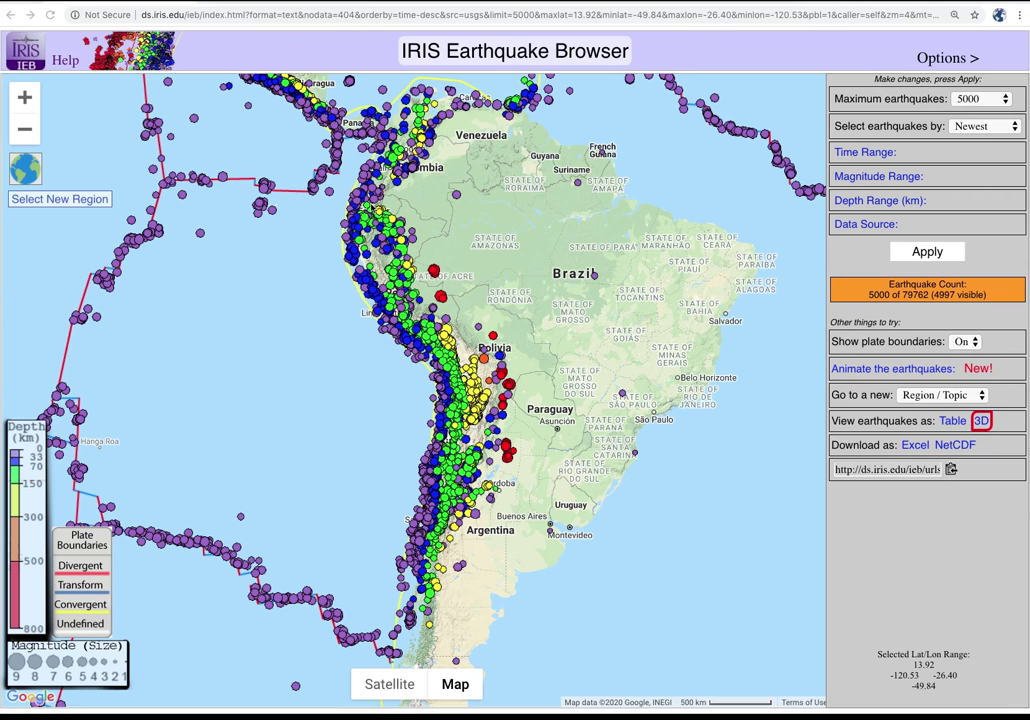
left_click(60, 198)
left_click_drag(420, 336, 474, 364)
left_click(70, 230)
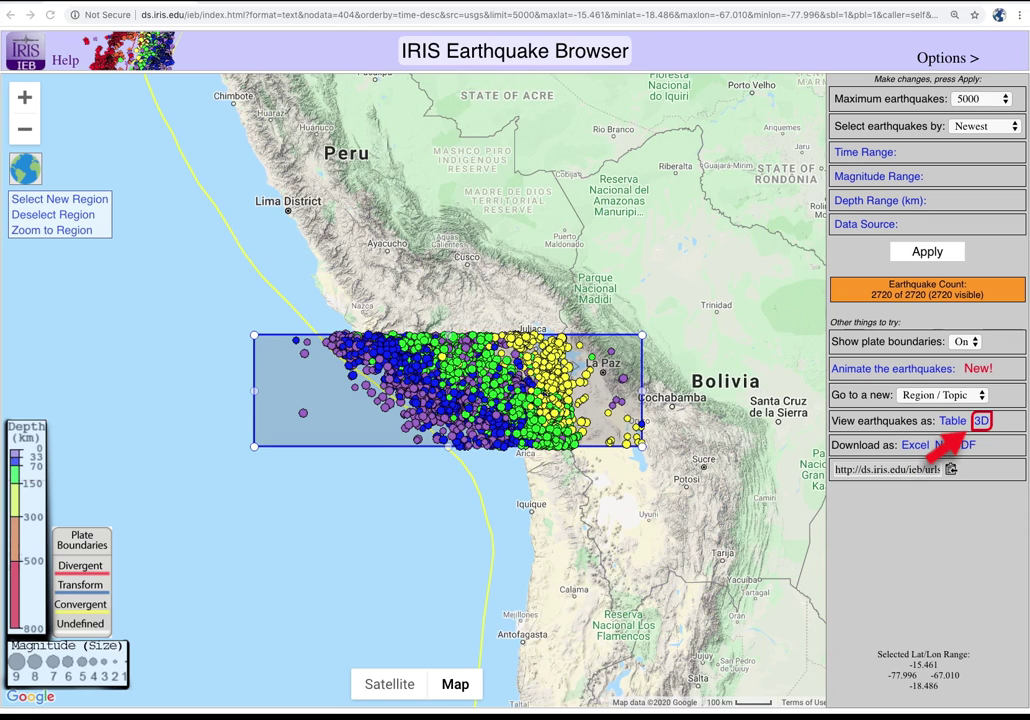
left_click(981, 420)
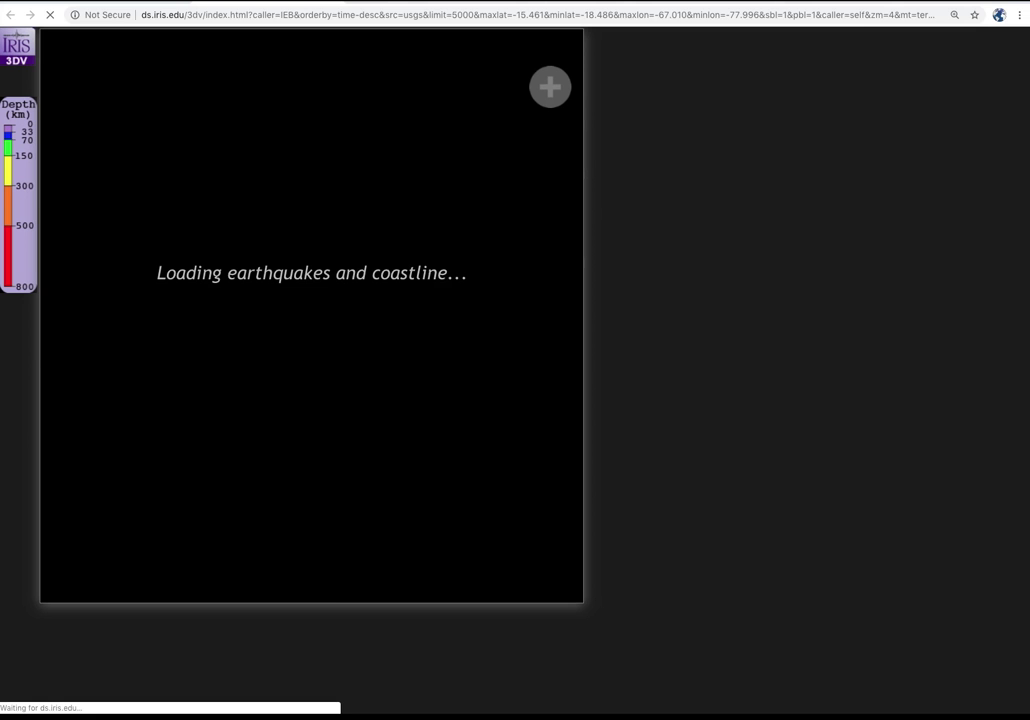
- Point the 3D view north and set auto-rotation to Side-to-Side
mouse_move(72, 43)
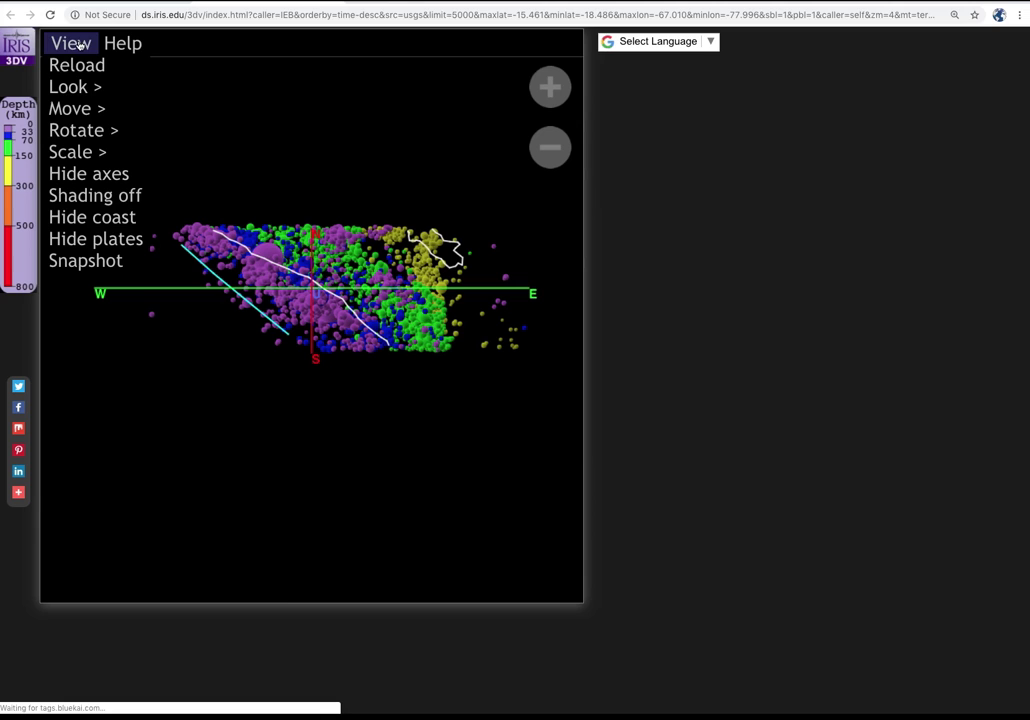
mouse_move(71, 92)
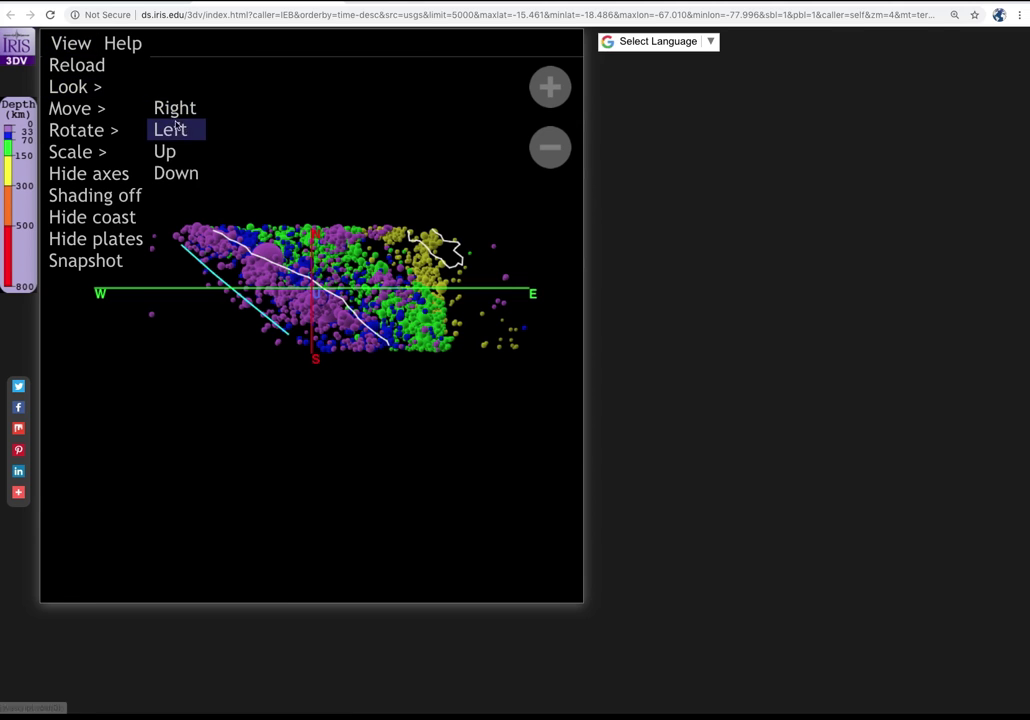
left_click(187, 134)
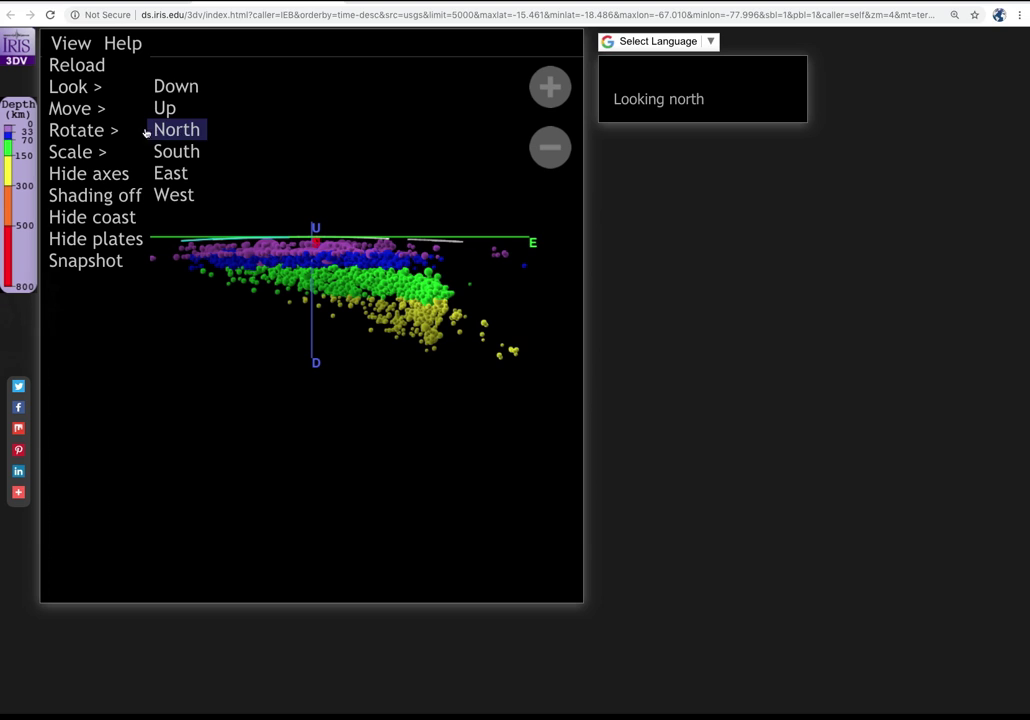
mouse_move(82, 131)
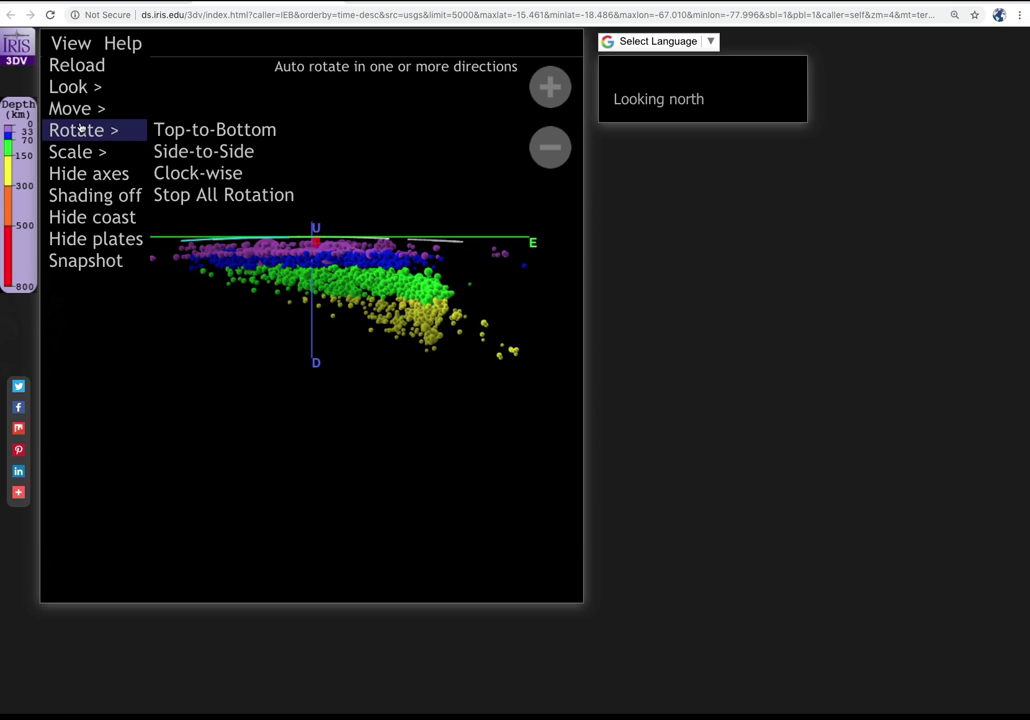
left_click(176, 155)
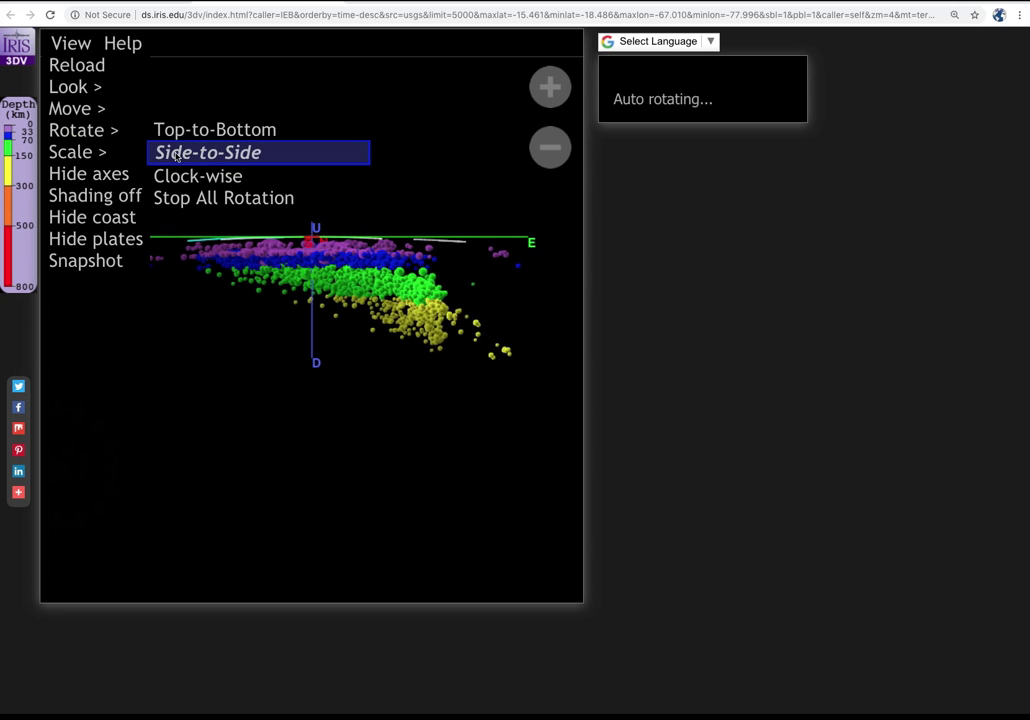